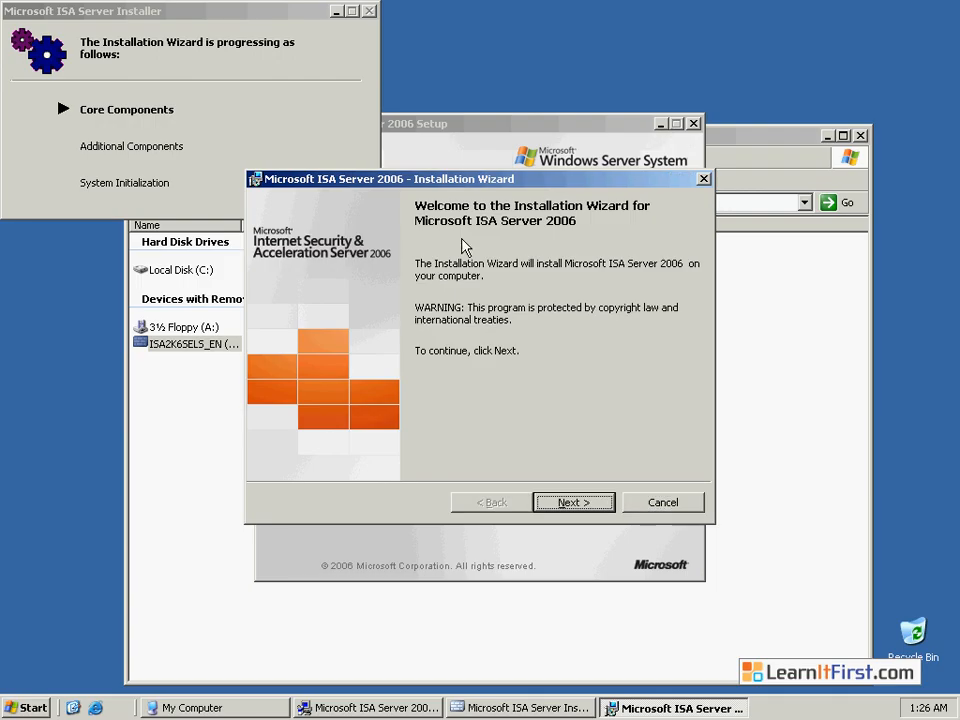
# Step: Accept the license terms and continue past the customer information with the filled-in details
pyautogui.click(573, 502)
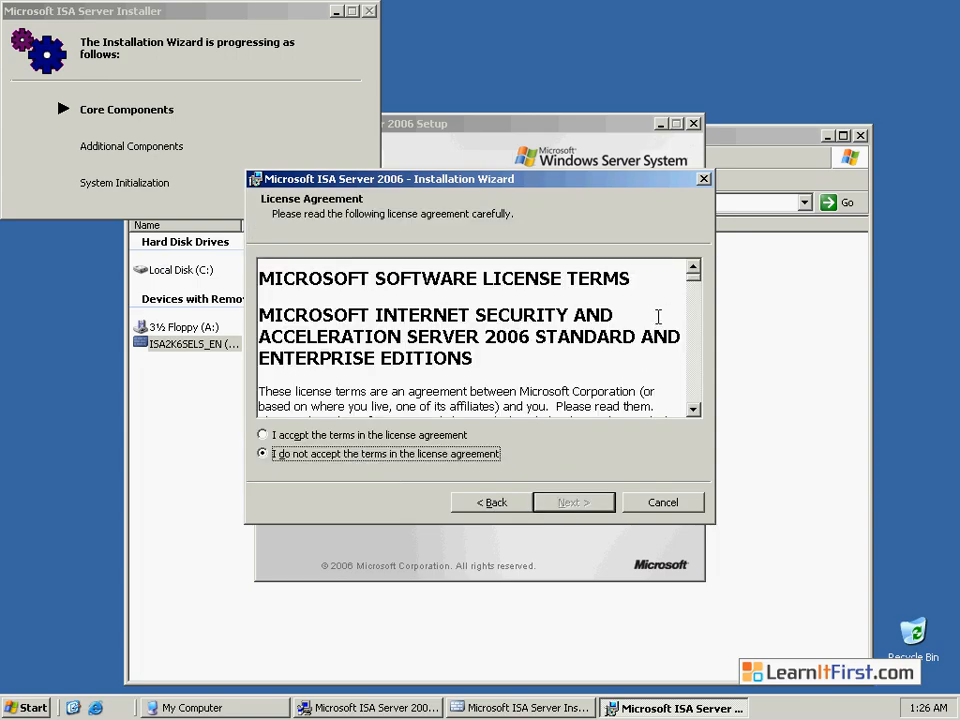
pyautogui.moveTo(695, 290); pyautogui.dragTo(692, 408)
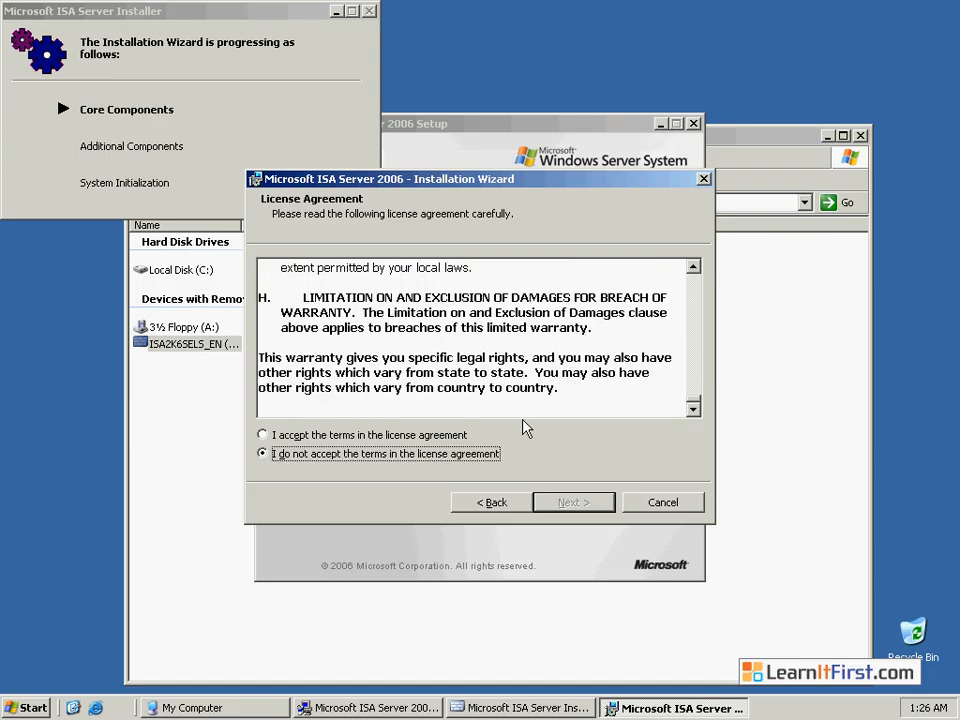
pyautogui.click(265, 435)
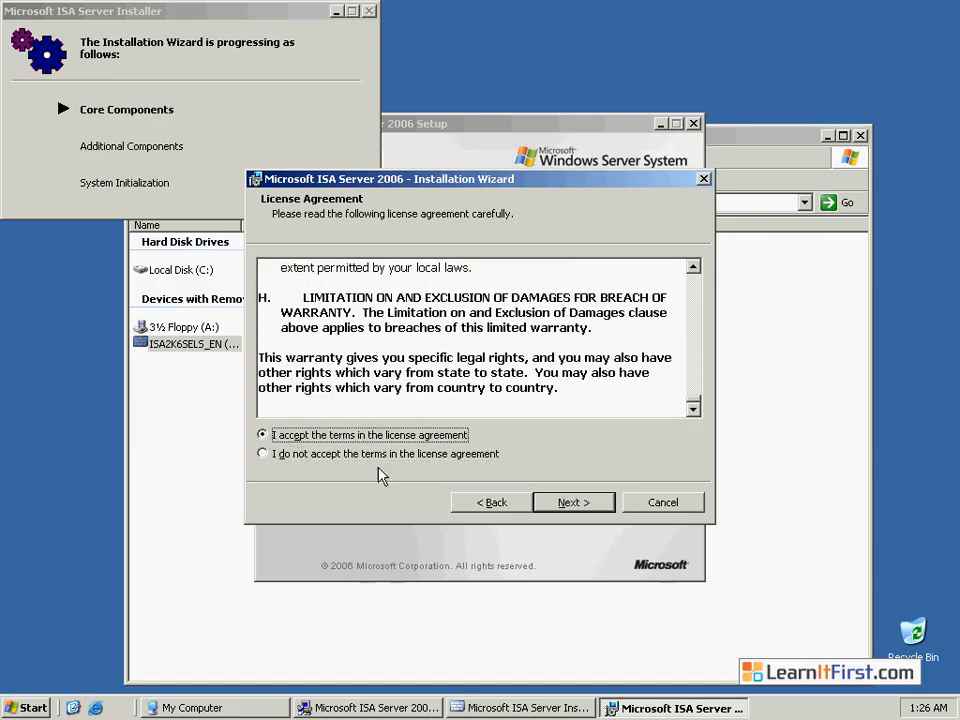
pyautogui.click(574, 503)
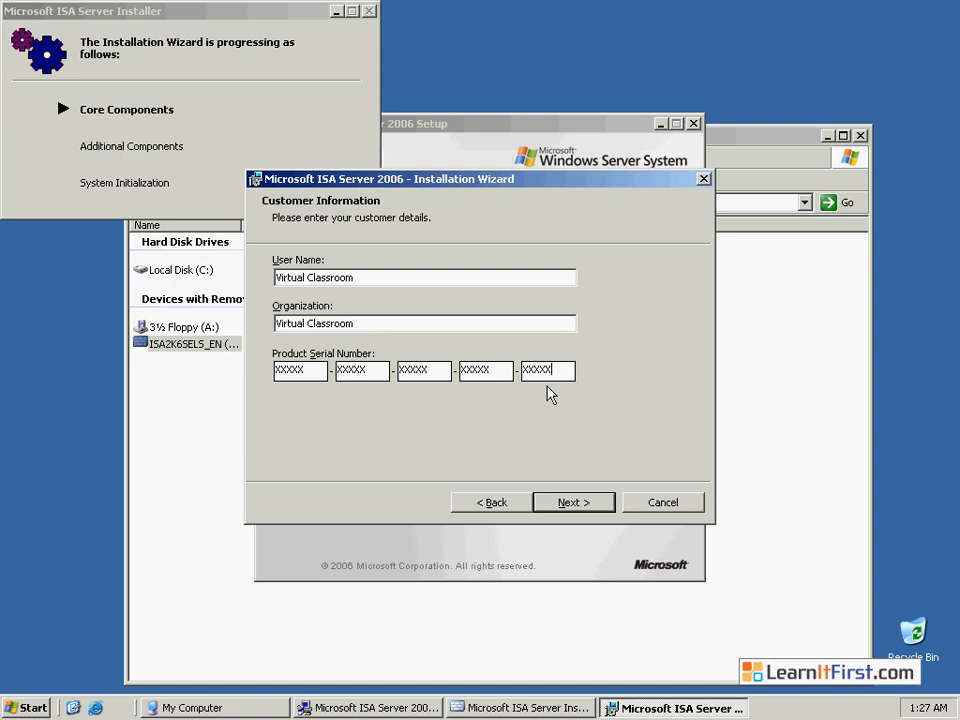
pyautogui.click(568, 504)
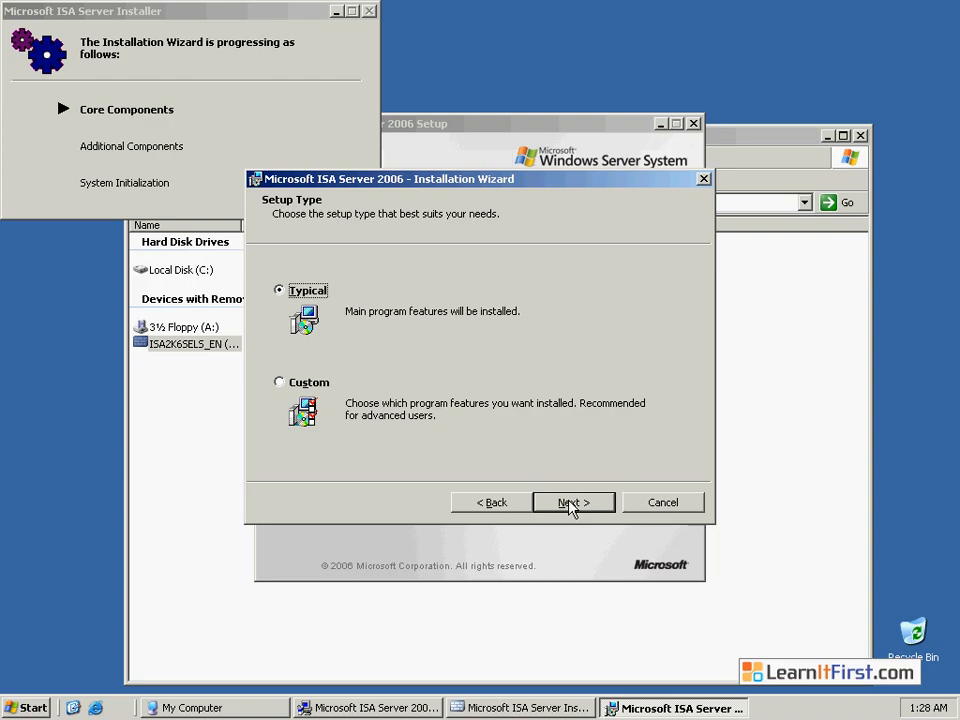
# Step: Choose the Custom setup type, review ISA Server Management and Advanced Logging, and keep the default feature selection
pyautogui.click(281, 384)
pyautogui.click(574, 505)
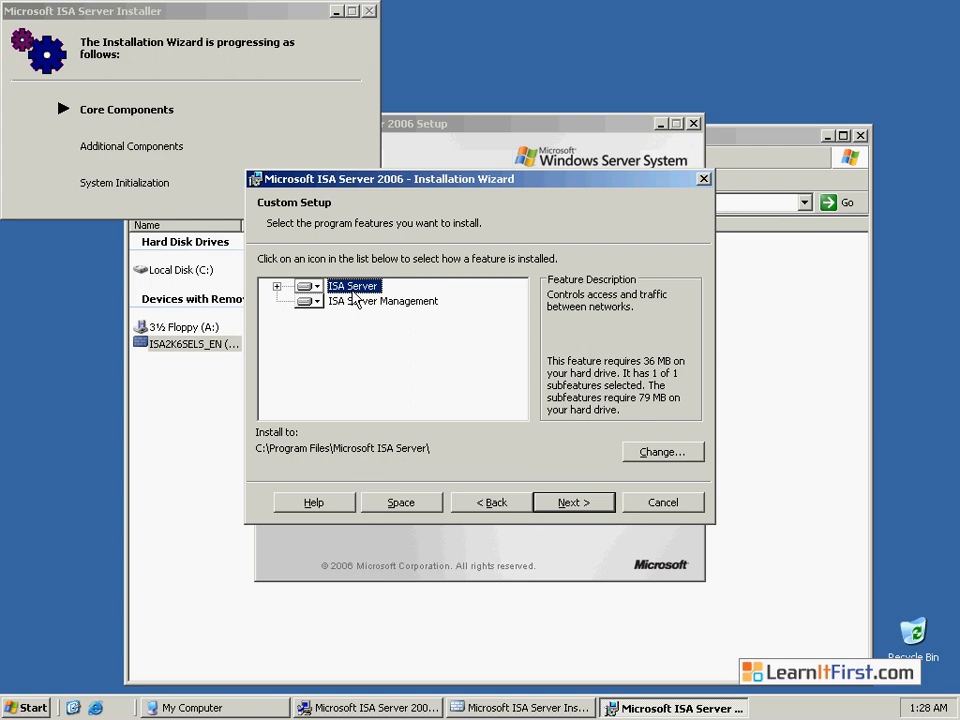
pyautogui.click(362, 311)
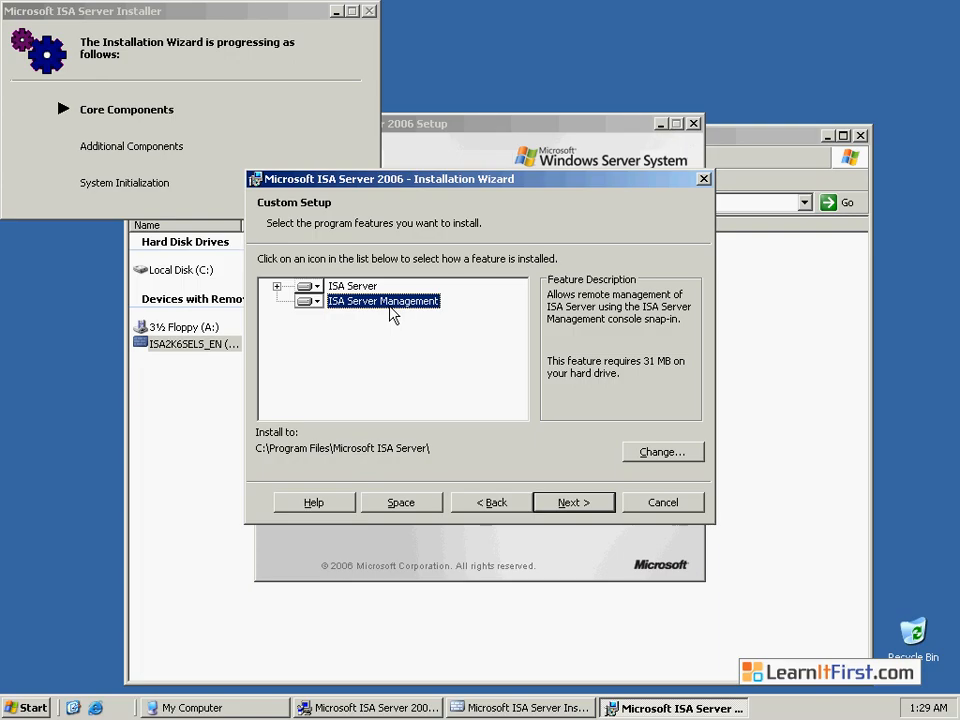
pyautogui.click(277, 286)
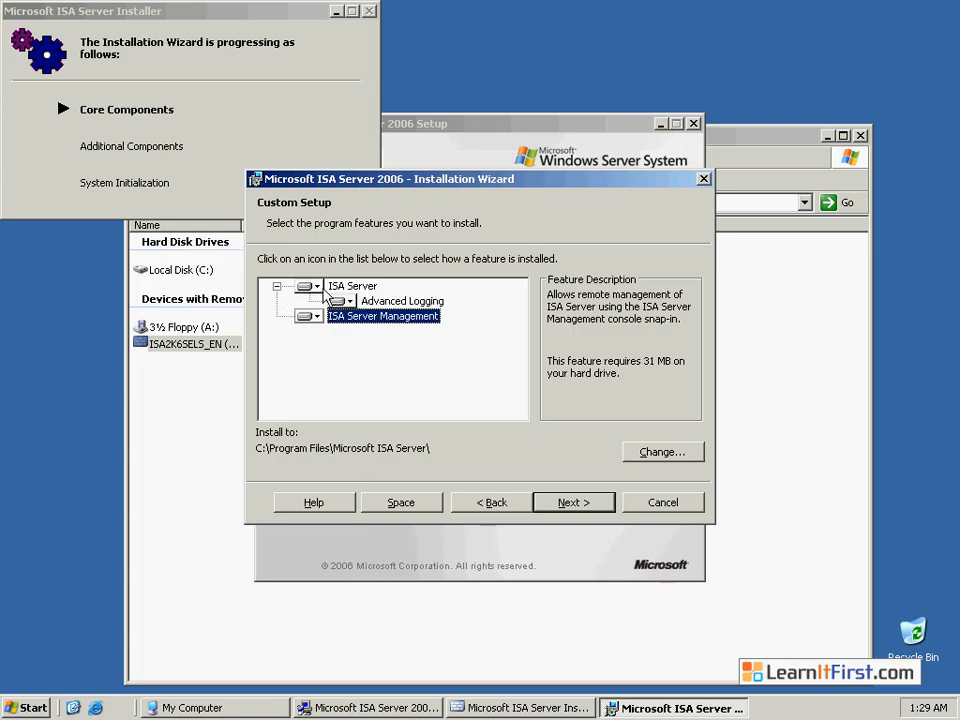
pyautogui.click(398, 303)
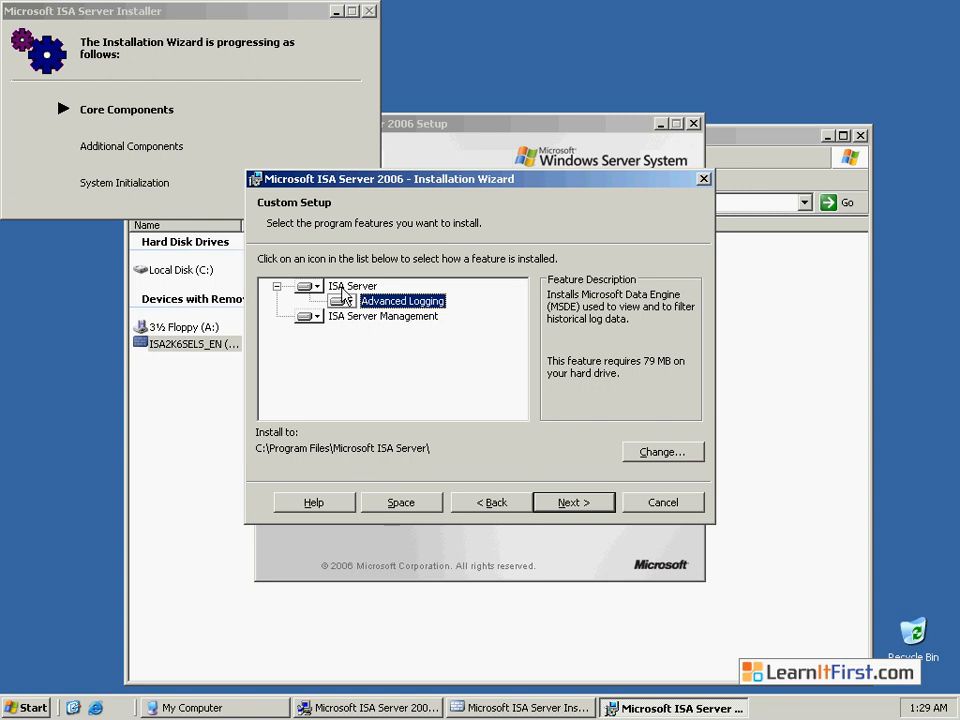
pyautogui.click(573, 505)
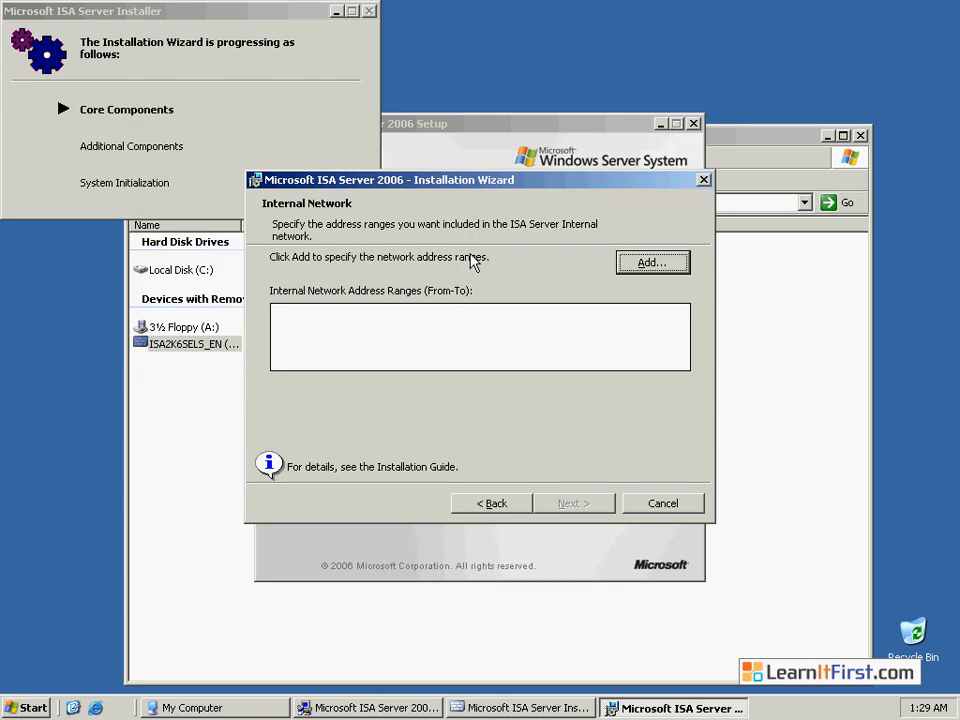
# Step: Define the internal network from the Local Area Connection 2 adapter, adding the range 172.16.0.0-172.16.255.255
pyautogui.click(646, 262)
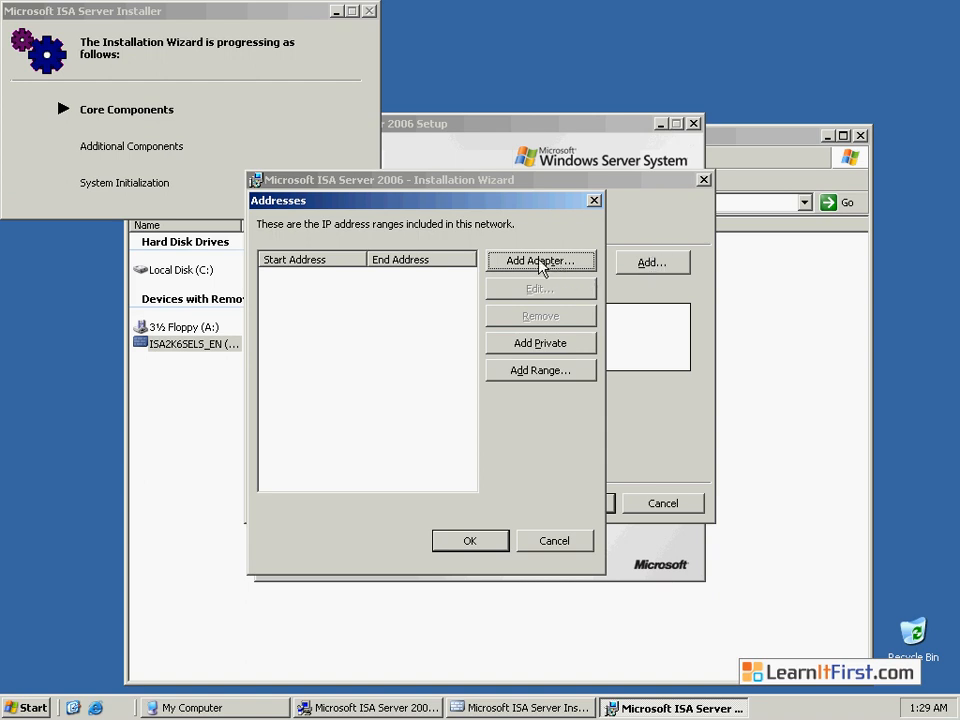
pyautogui.click(540, 262)
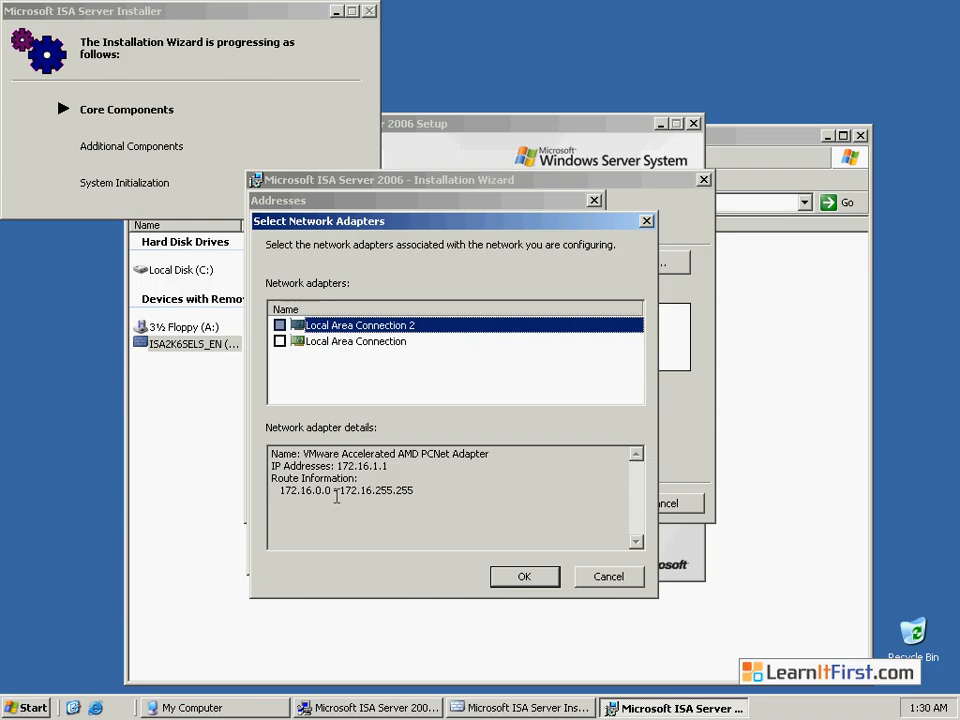
pyautogui.click(280, 325)
pyautogui.click(522, 576)
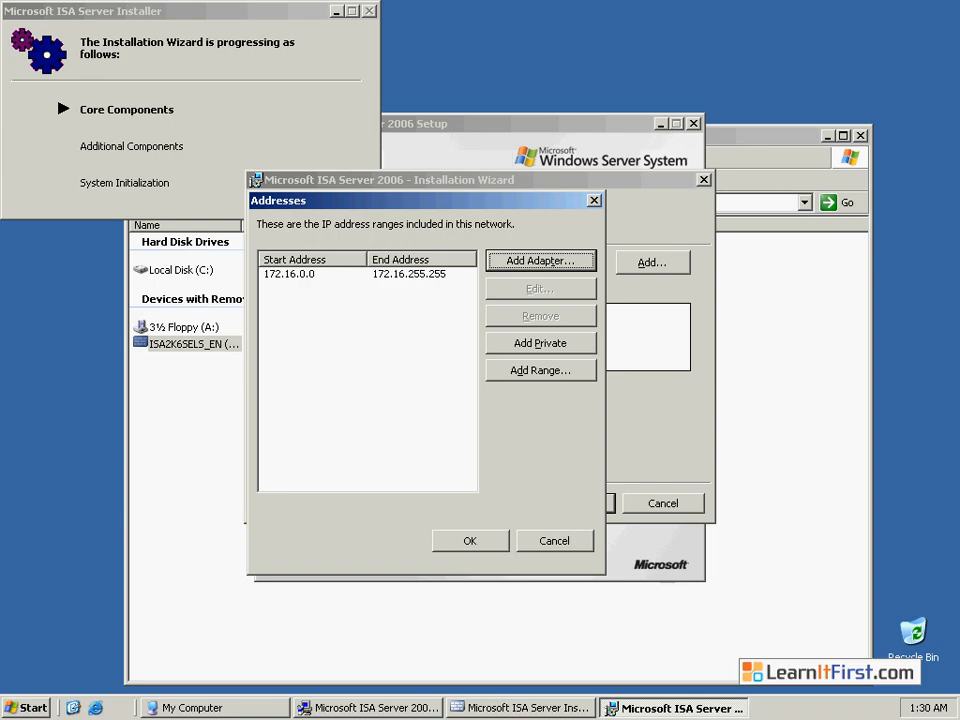
pyautogui.click(468, 540)
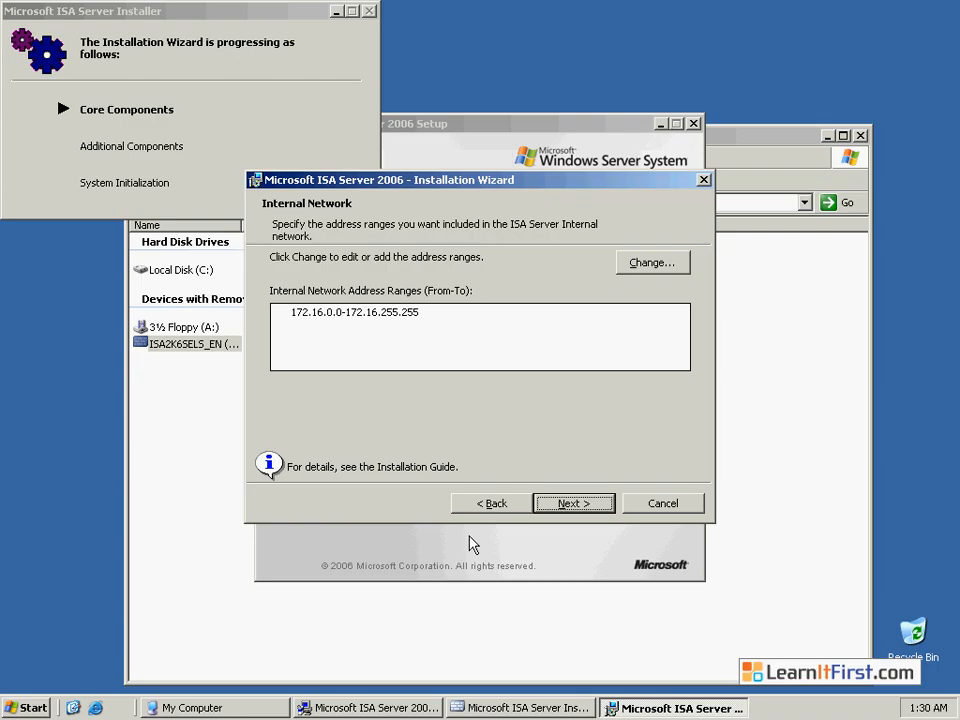
pyautogui.click(567, 505)
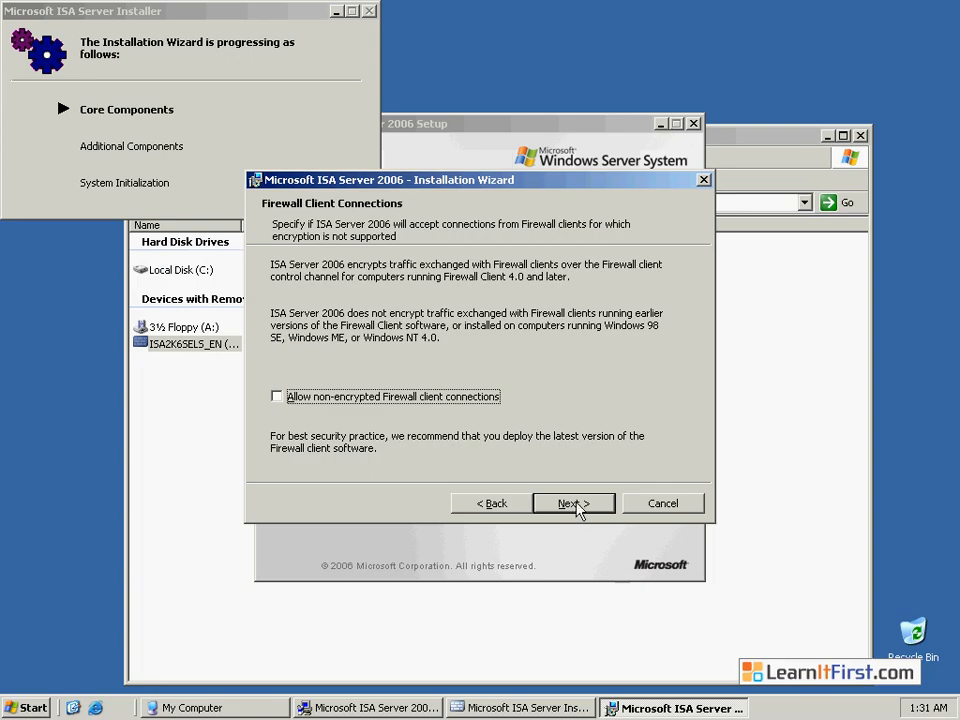
# Step: Keep non-encrypted Firewall client connections disallowed and start the installation
pyautogui.click(581, 503)
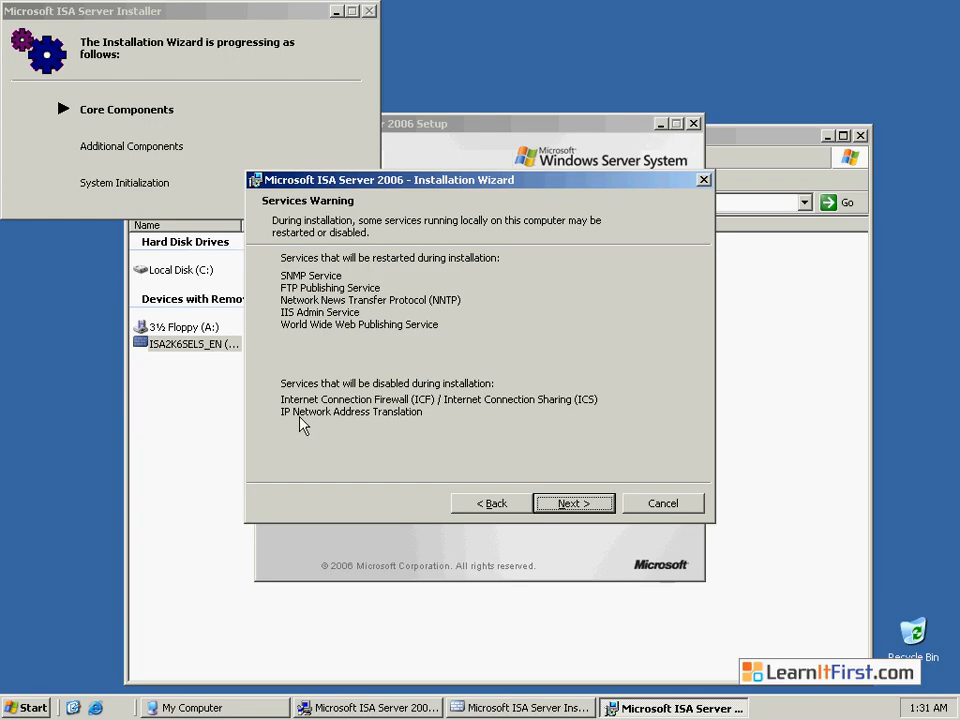
pyautogui.click(586, 502)
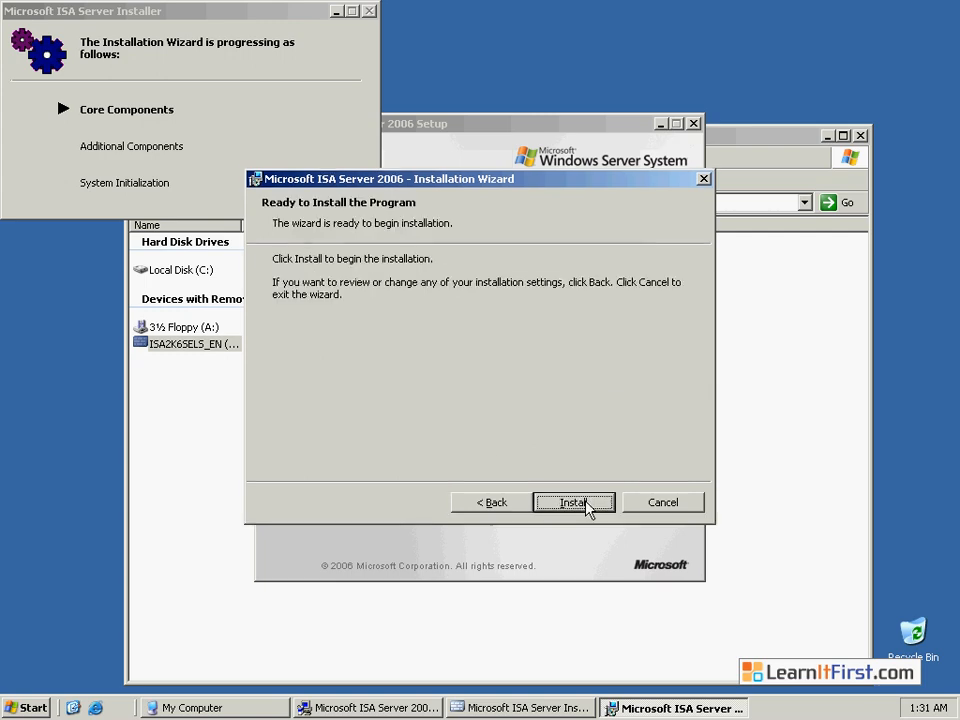
pyautogui.click(586, 502)
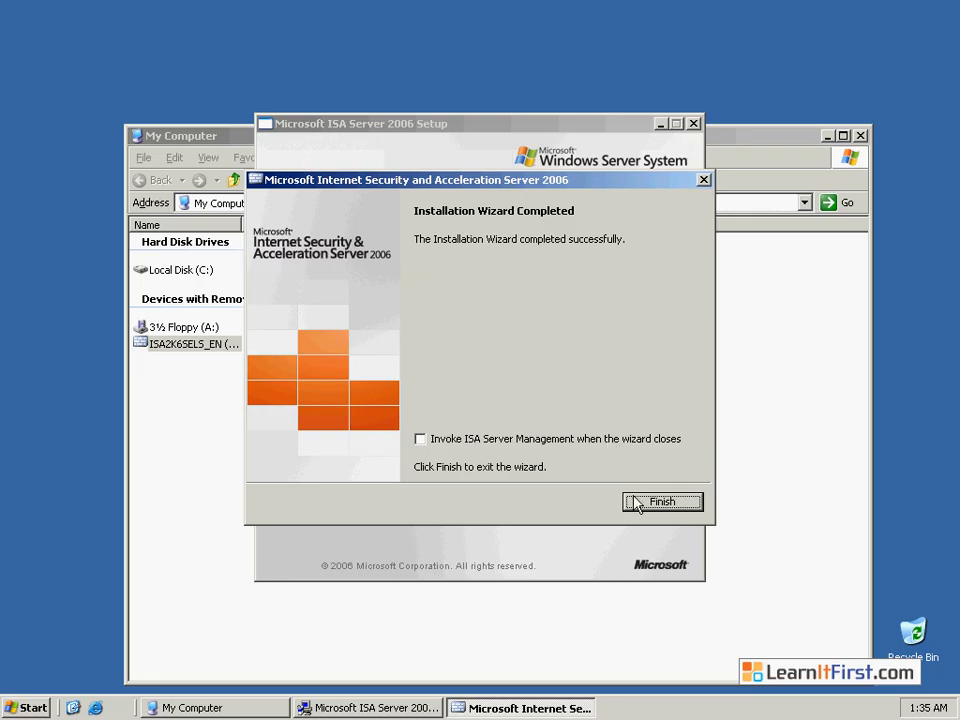
# Step: Finish the wizard with ISA Server Management set to launch, and close the Protect the ISA Server Computer page
pyautogui.click(421, 441)
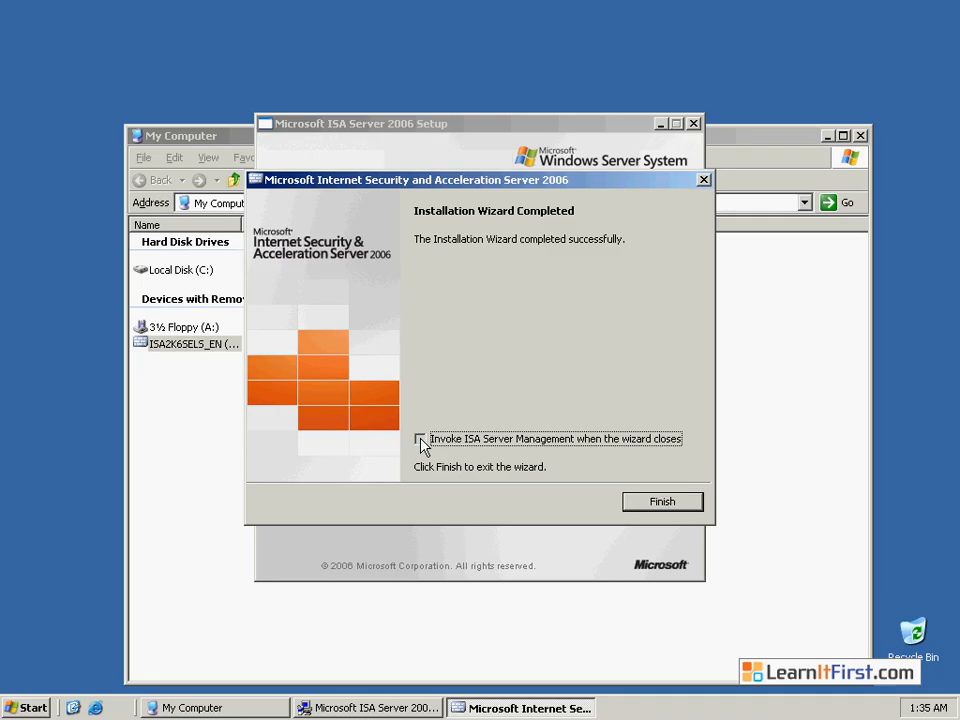
pyautogui.click(671, 508)
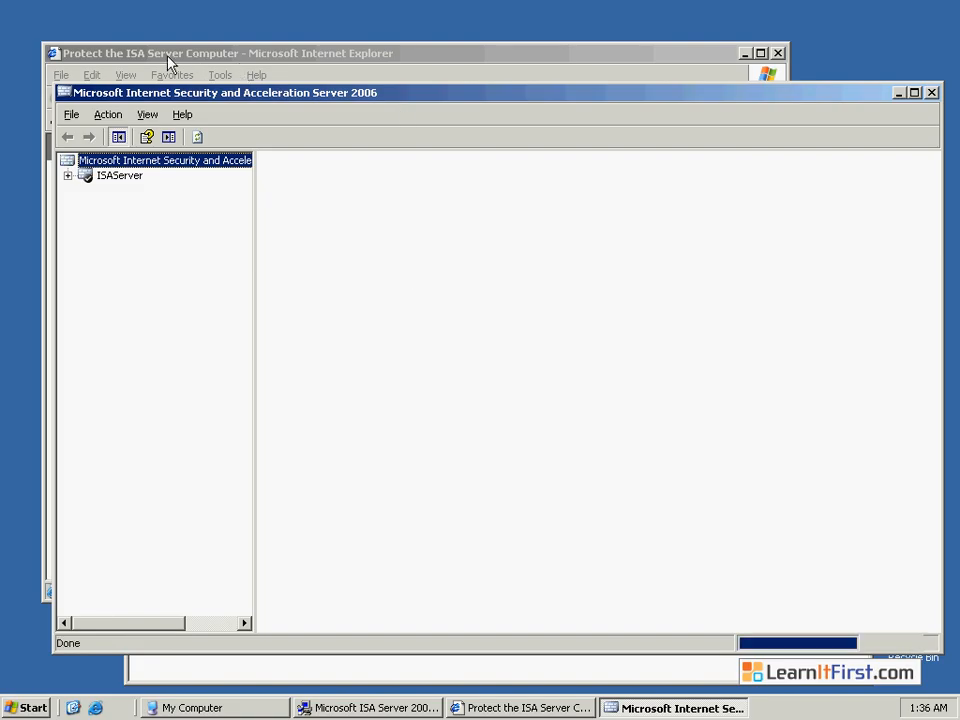
pyautogui.click(167, 56)
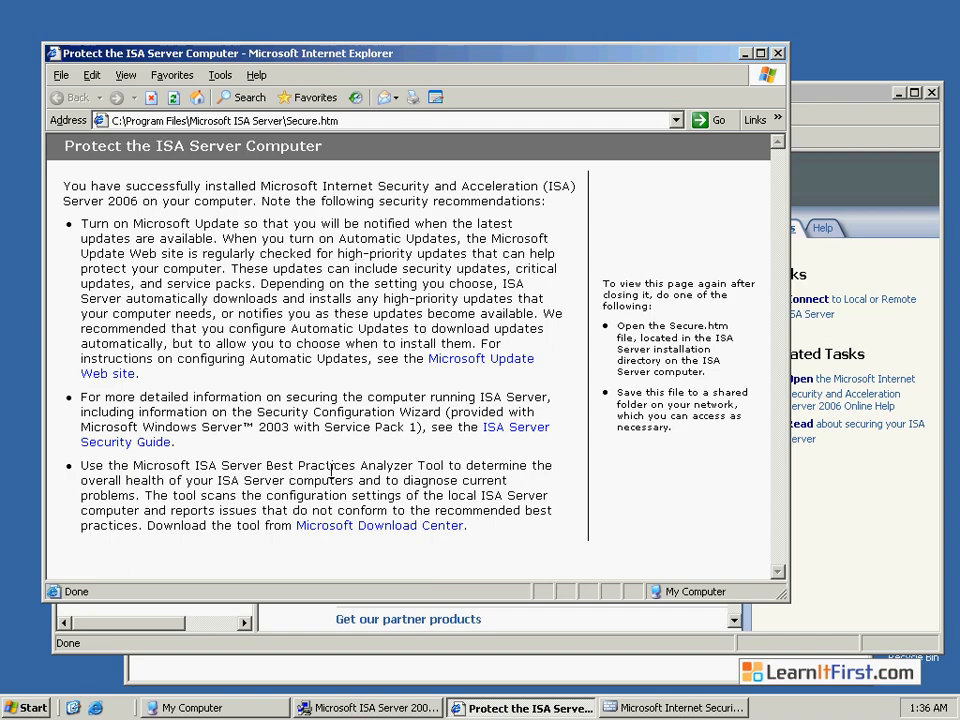
pyautogui.click(779, 54)
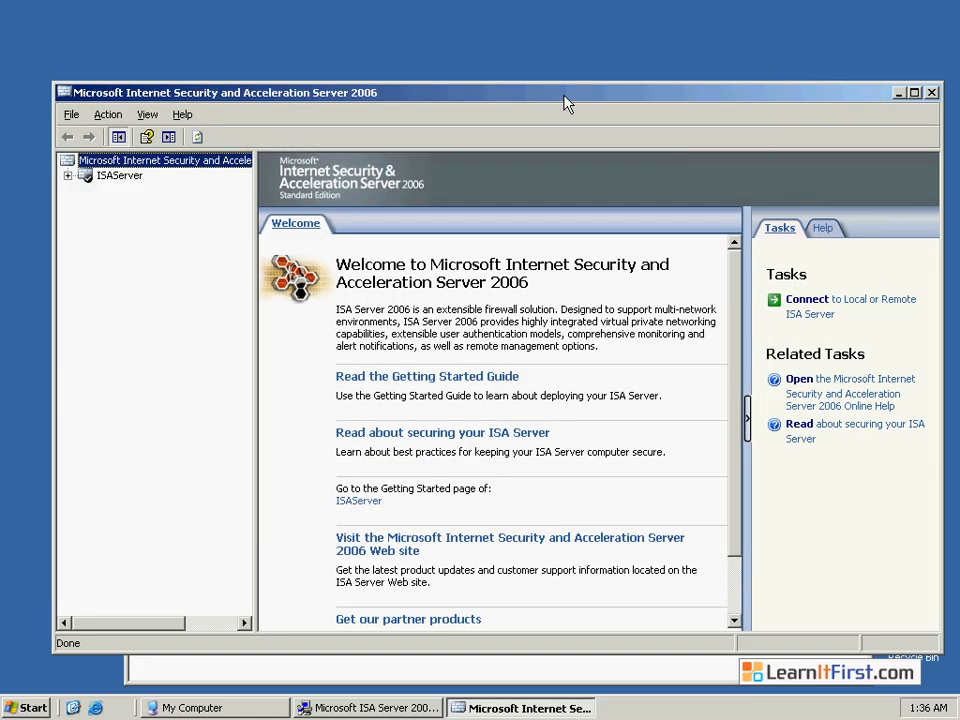
# Step: Maximize the management console and look through ISAServer's Monitoring, Firewall Policy and Configuration nodes
pyautogui.doubleClick(564, 93)
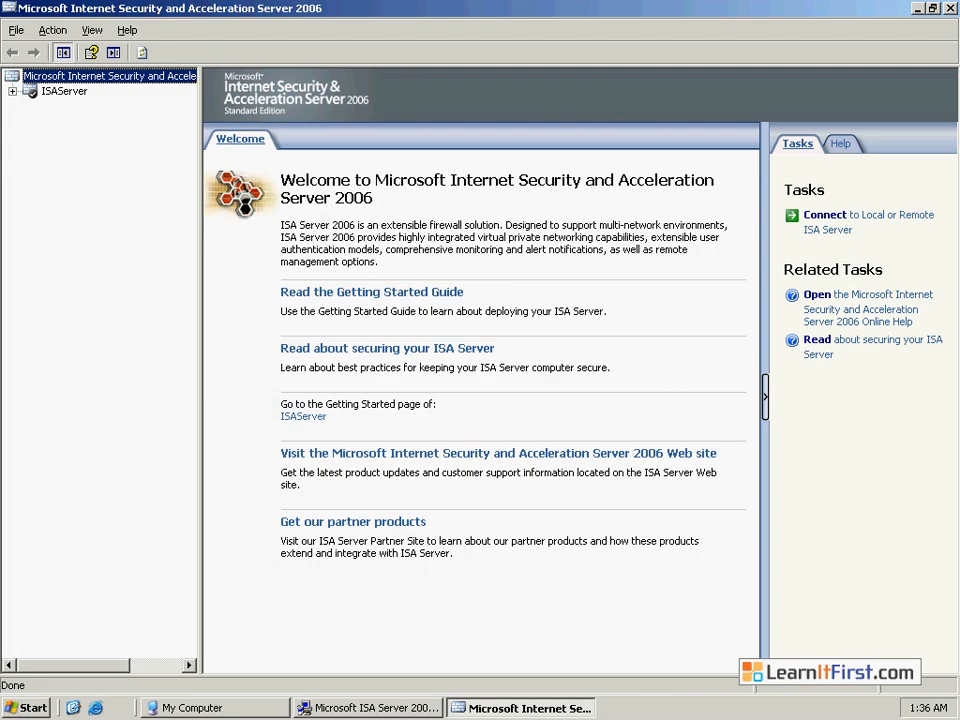
pyautogui.click(13, 91)
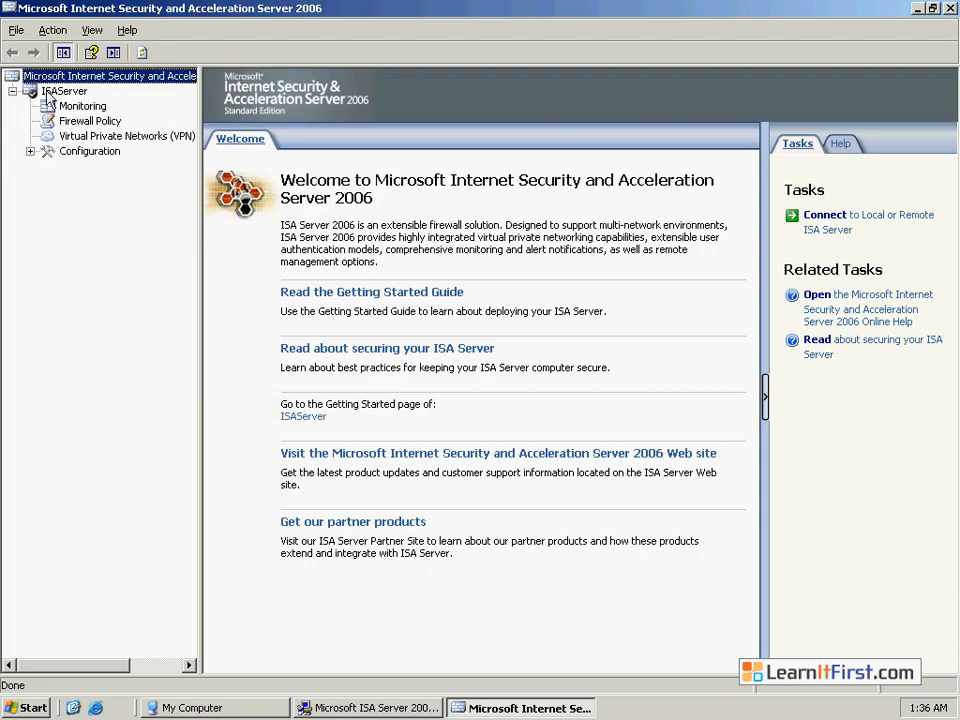
pyautogui.click(52, 91)
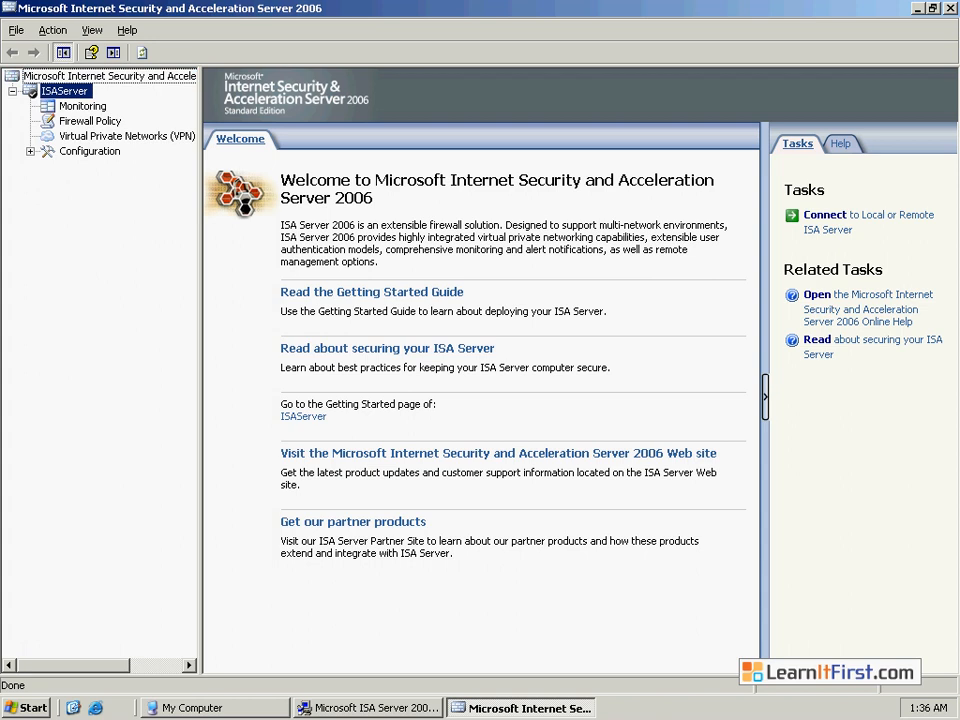
pyautogui.click(78, 107)
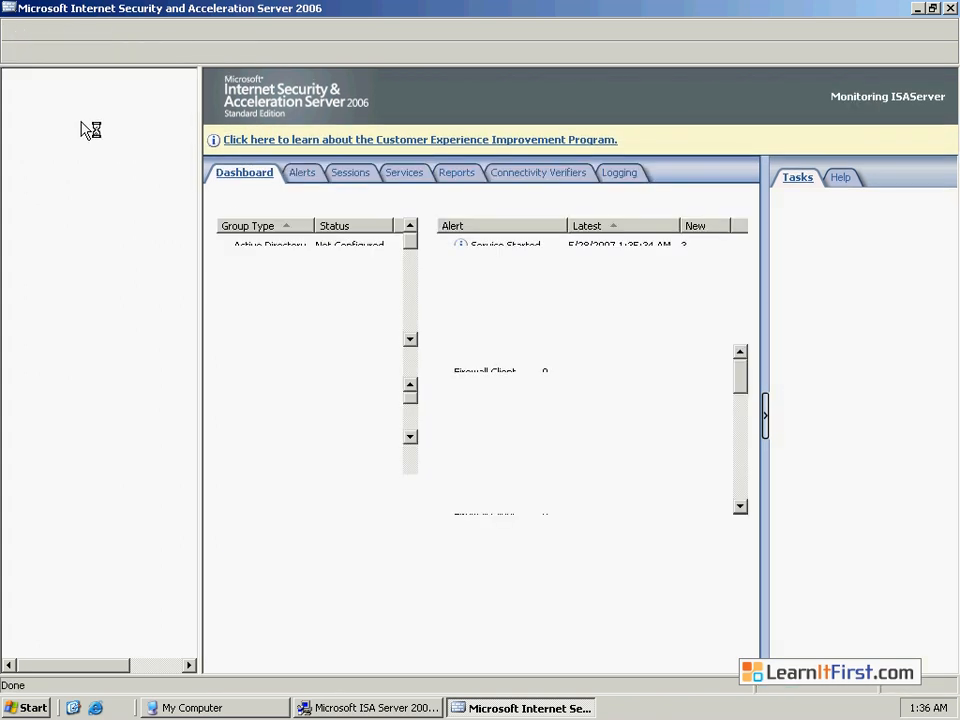
pyautogui.click(88, 121)
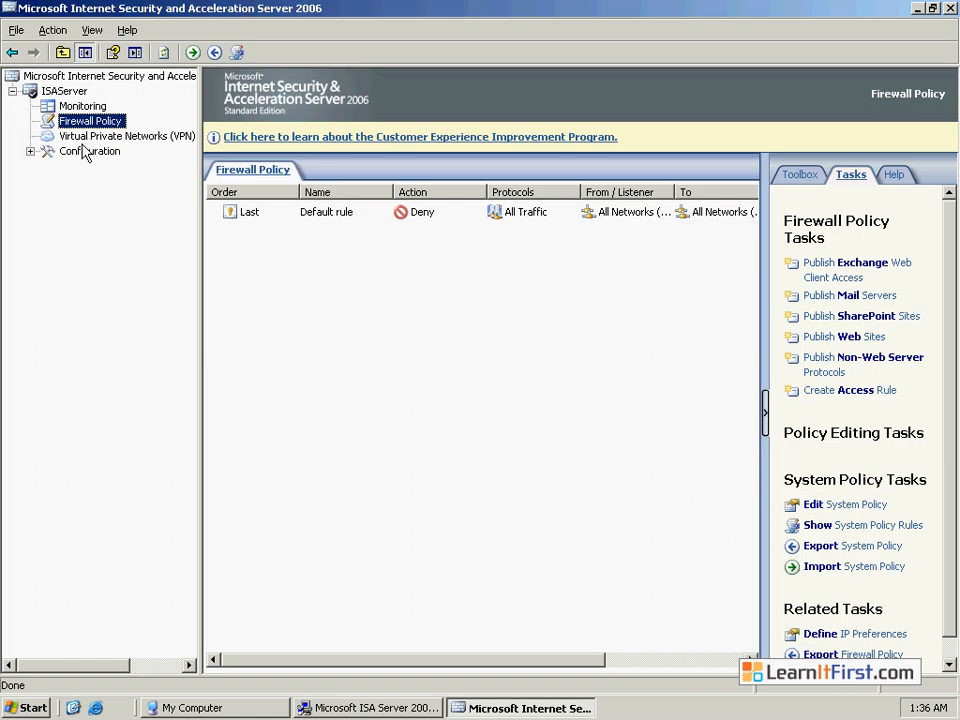
pyautogui.click(30, 151)
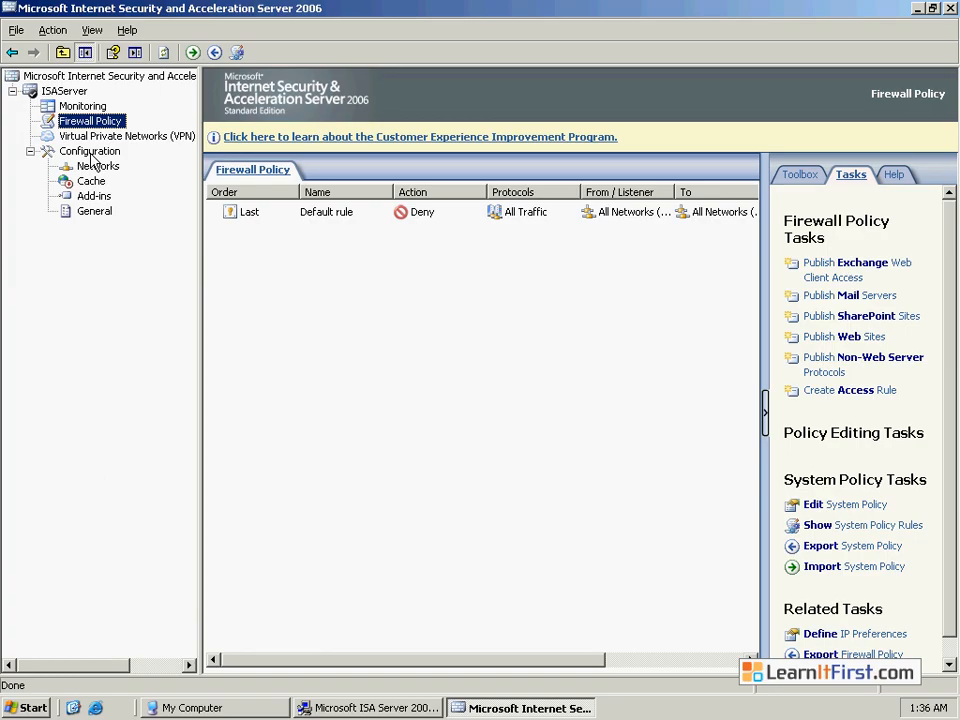